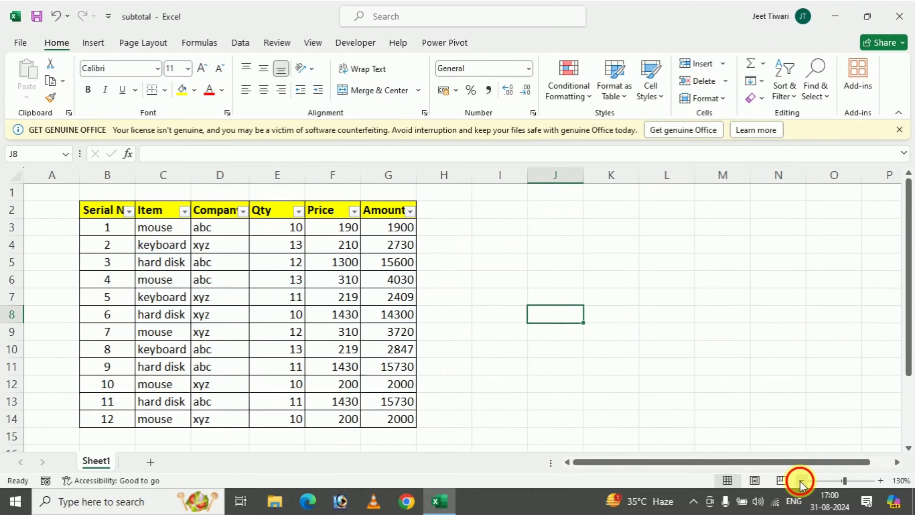
Start a SUM formula in cell E16, below the Qty column
click(800, 481)
click(800, 481)
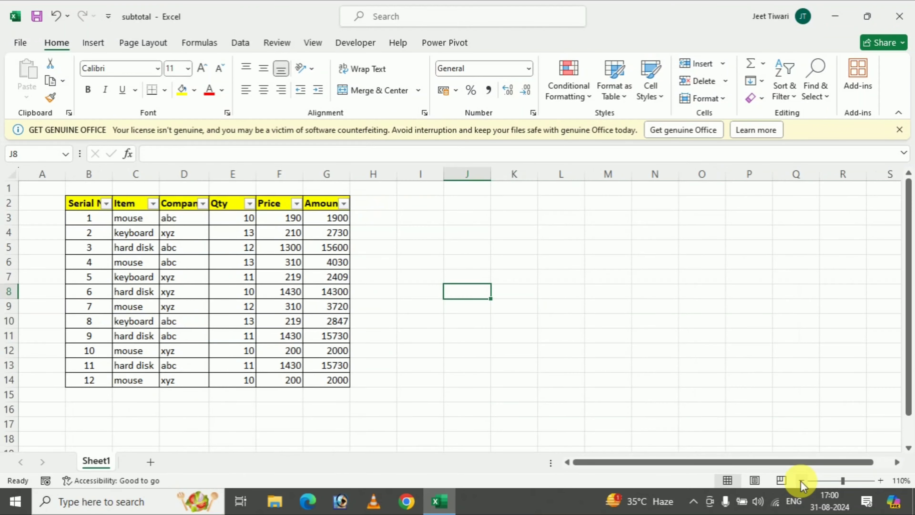
click(800, 481)
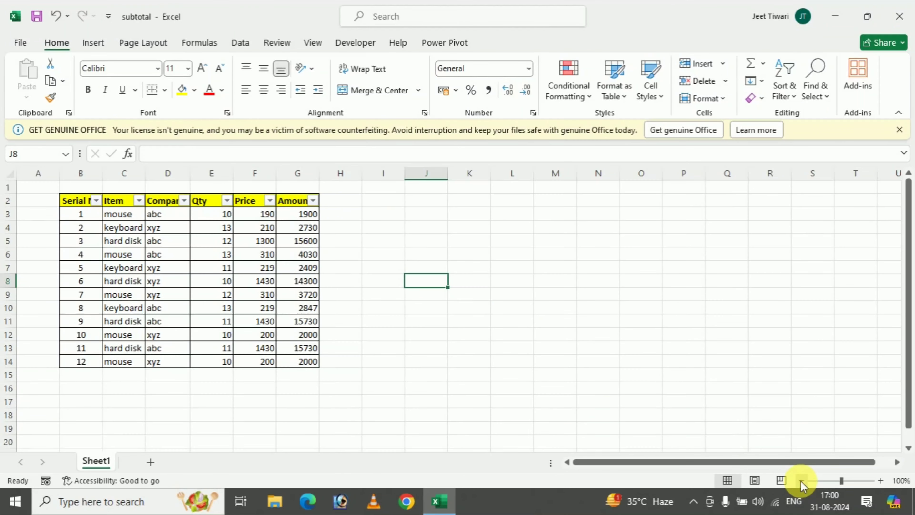
click(231, 379)
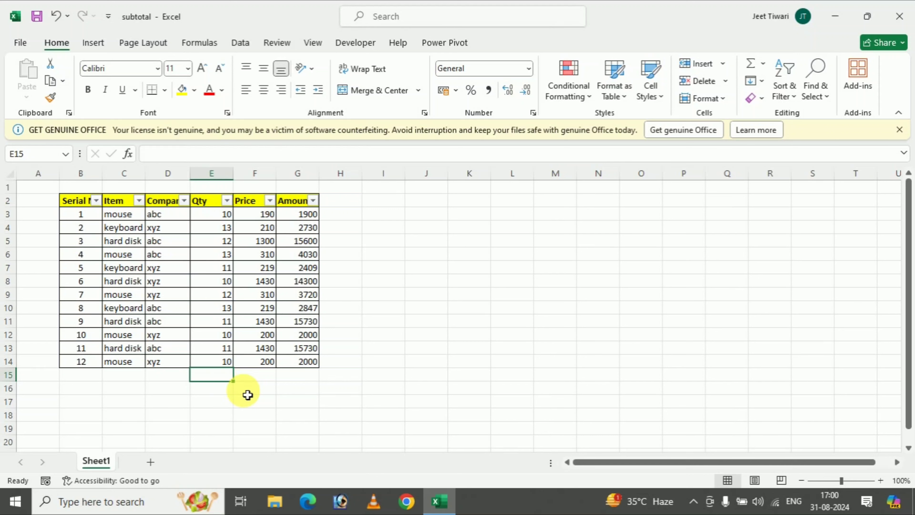
key(Down)
text(=sum)
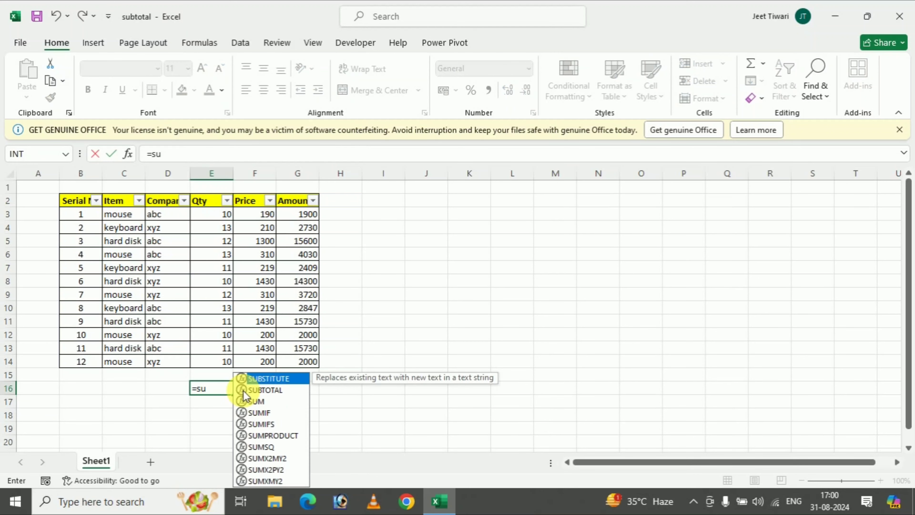
key(Tab)
key(Up)
key(Up)
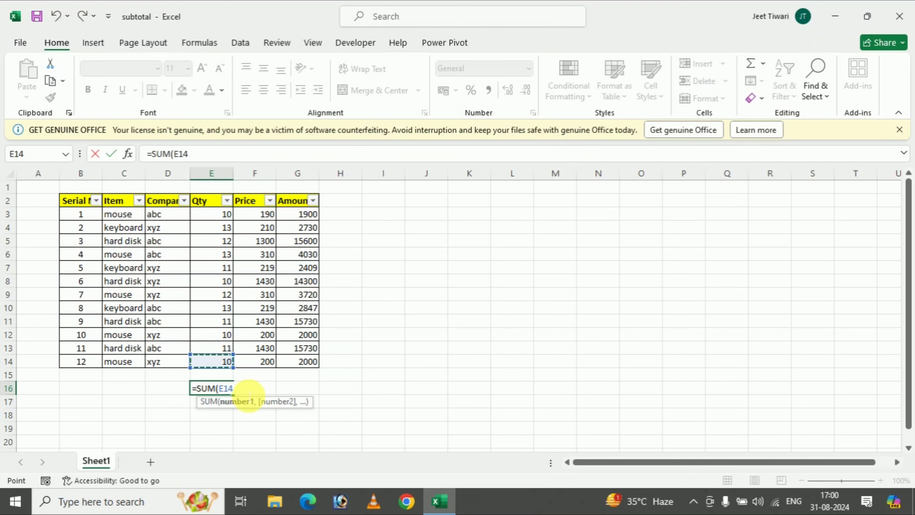
key(Up)
key(Up)
key(shift+Down)
key(shift+Down)
key(shift+Down)
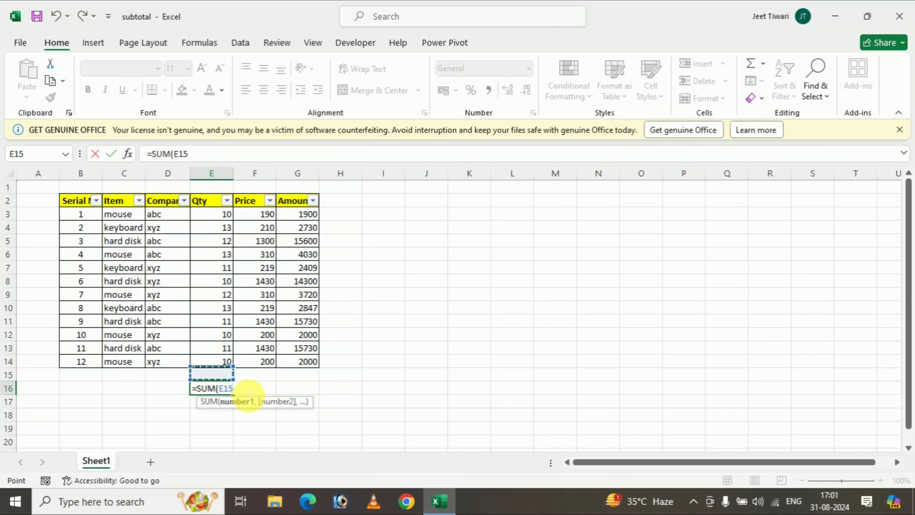
key(shift+Up)
key(shift+Up)
key(shift+Up)
key(shift+Up)
key(shift+Up)
key(shift+Up)
key(shift+Up)
key(shift+Up)
key(shift+Up)
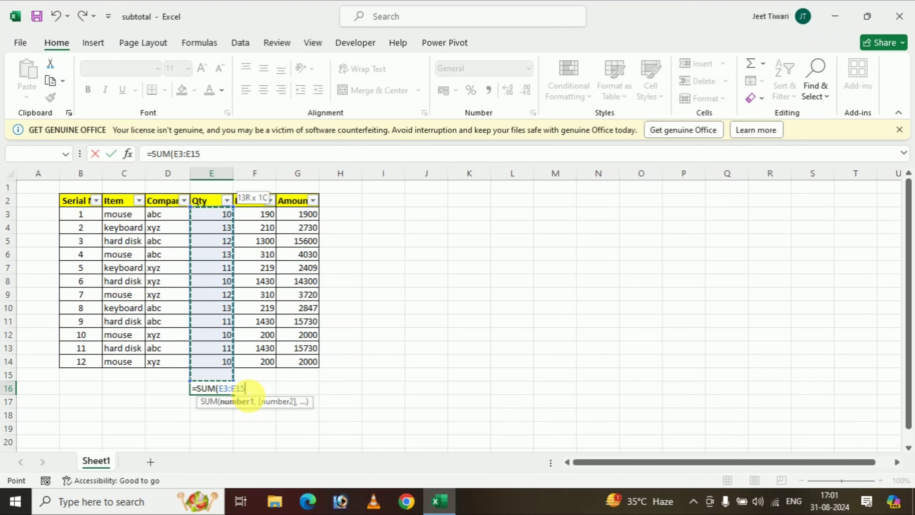
Use the quantities in E3:E14 as the SUM range and complete the formula in E16
click(225, 217)
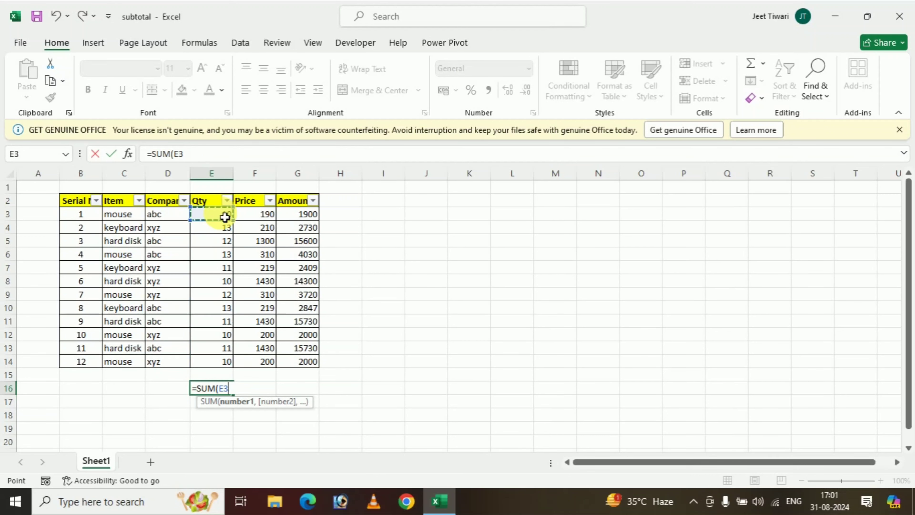
key(shift+Down)
key(shift+Down)
key(shift+Down)
key(shift+Down)
key(shift+Down)
key(shift+Down)
key(shift+Down)
key(shift+Down)
key(shift+Down)
key(shift+Down)
key(shift+Down)
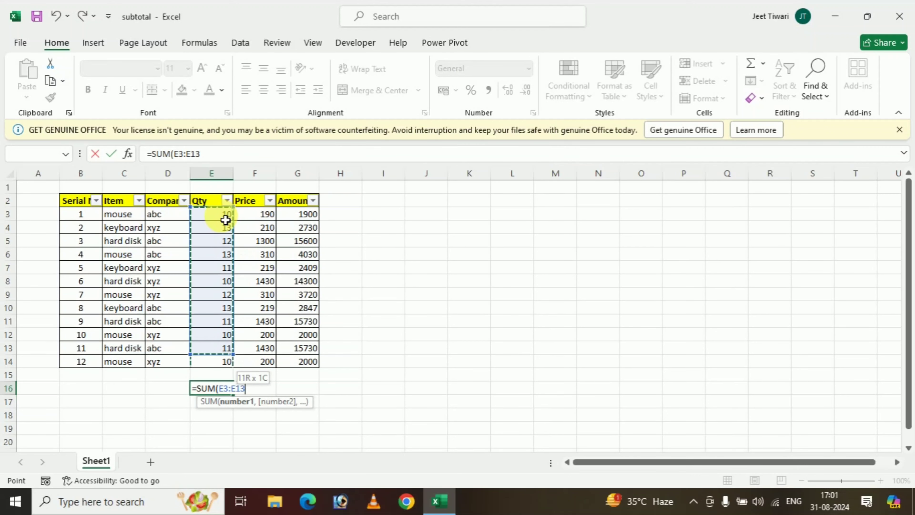
key(Return)
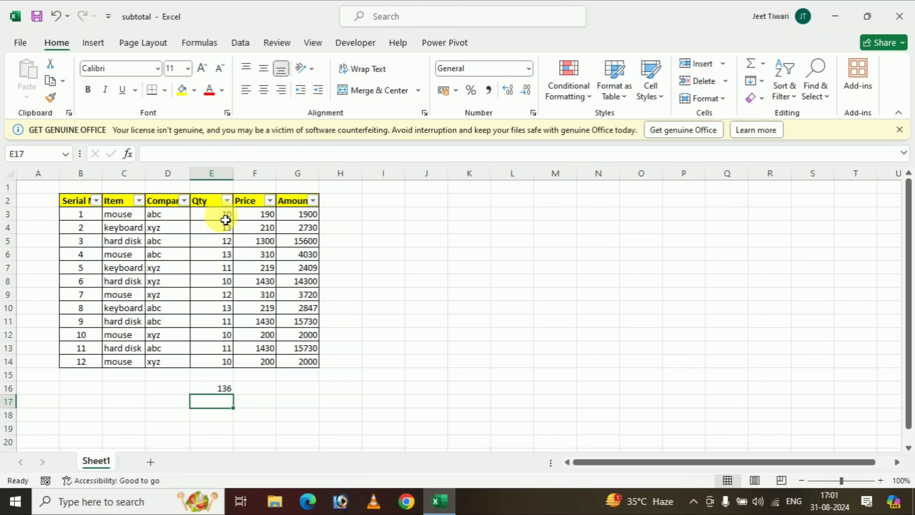
Enter =SUBTOTAL(9,E3:E14) in cell F16, using function 9 - SUM on the Qty values
click(269, 392)
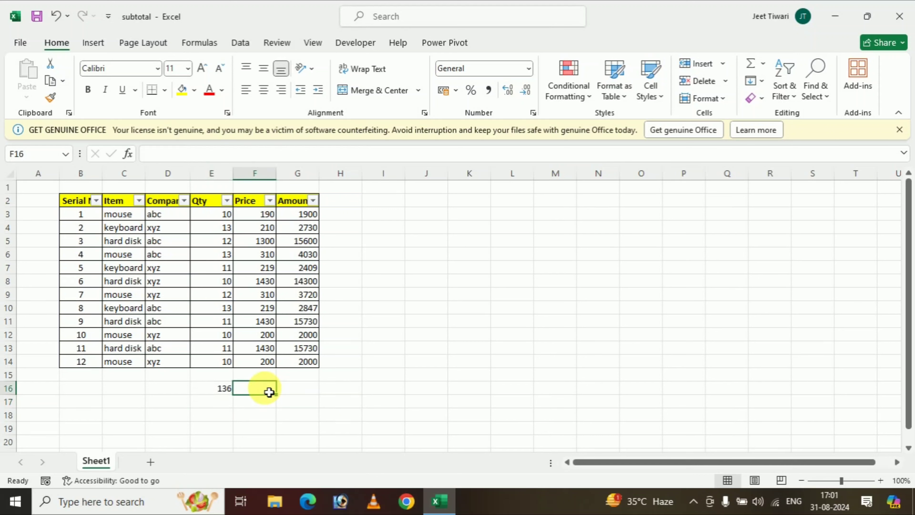
text(=su)
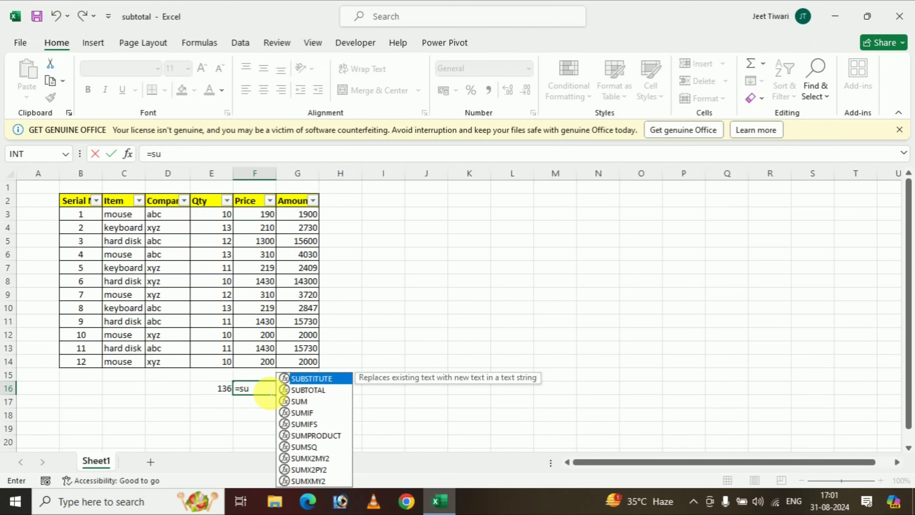
key(Down)
key(Tab)
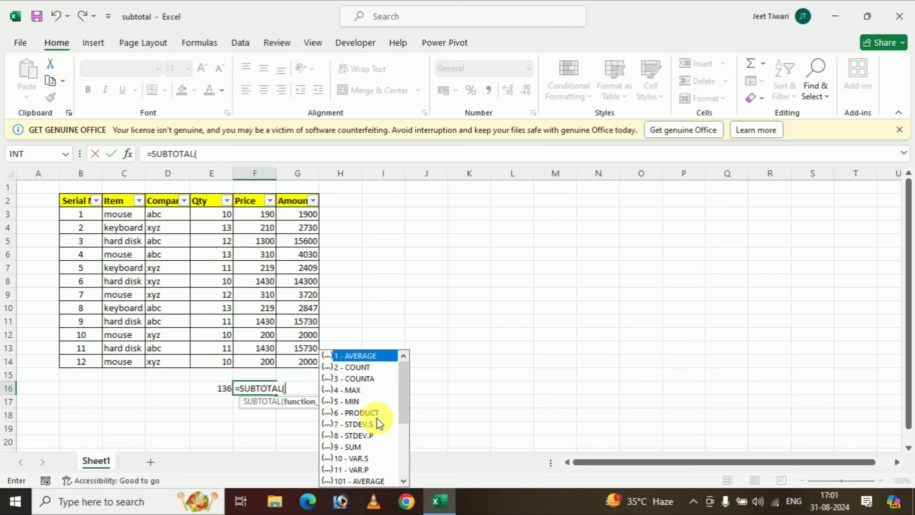
double_click(352, 447)
text(,)
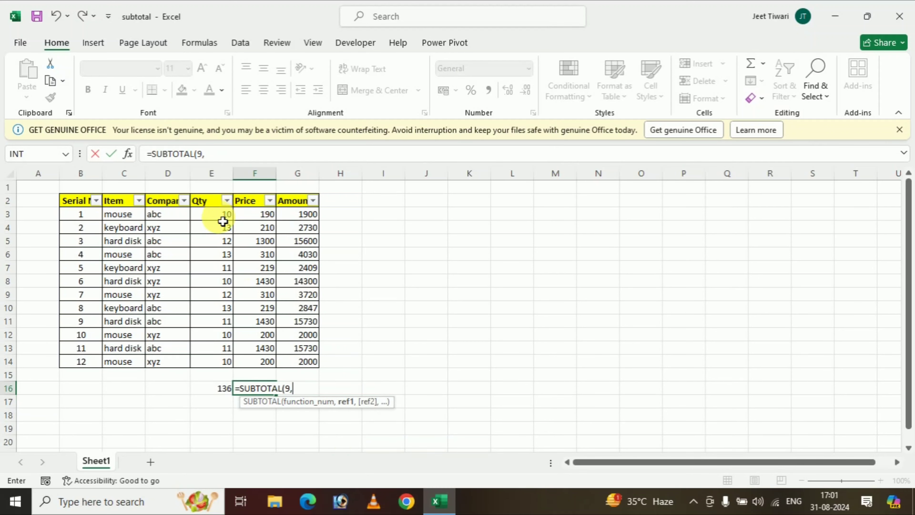
drag(221, 216, 221, 363)
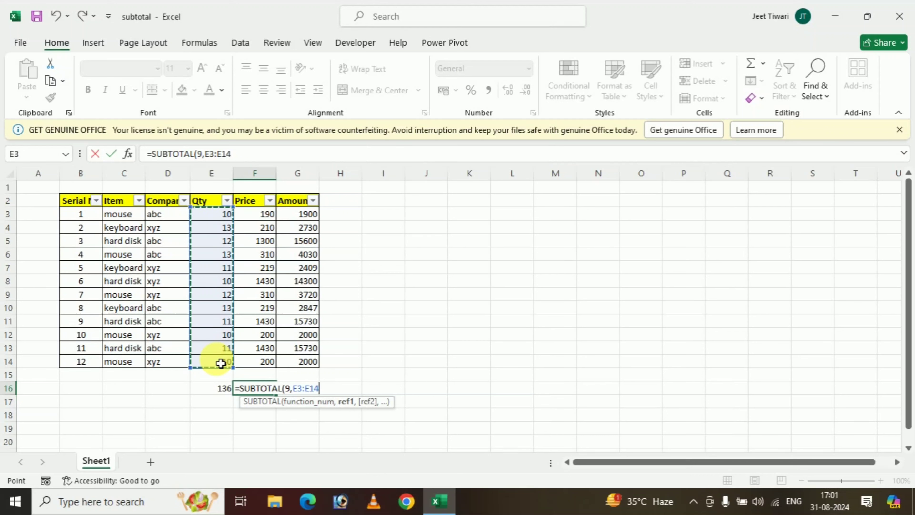
text())
key(Return)
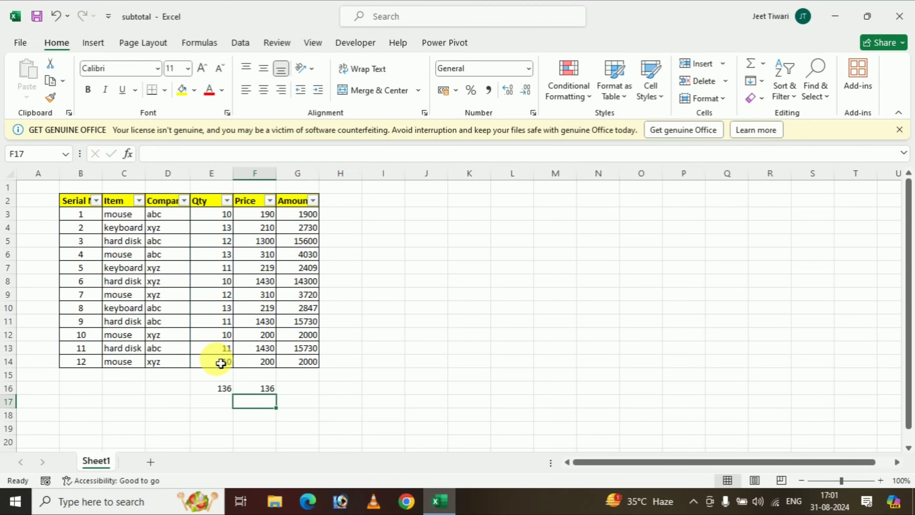
Label the two results by entering Sum in E17 and Subtotal in F17
key(Up)
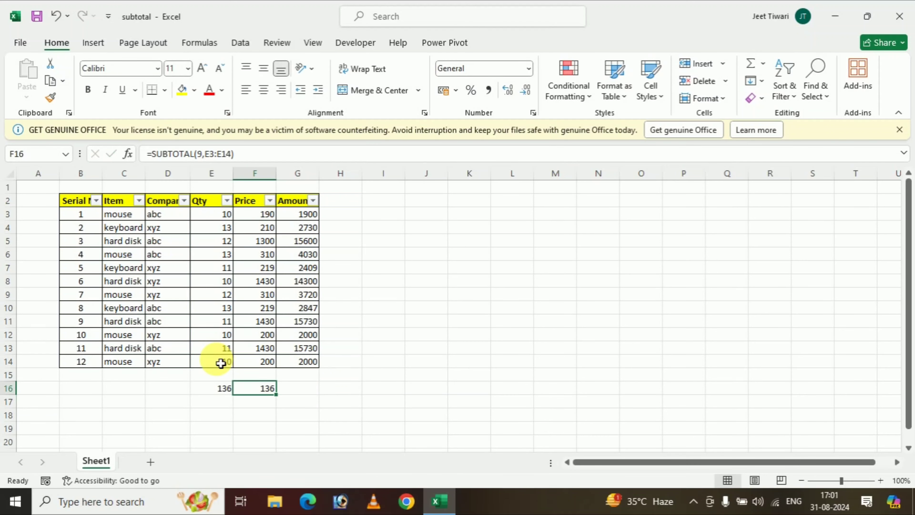
key(Left)
key(Down)
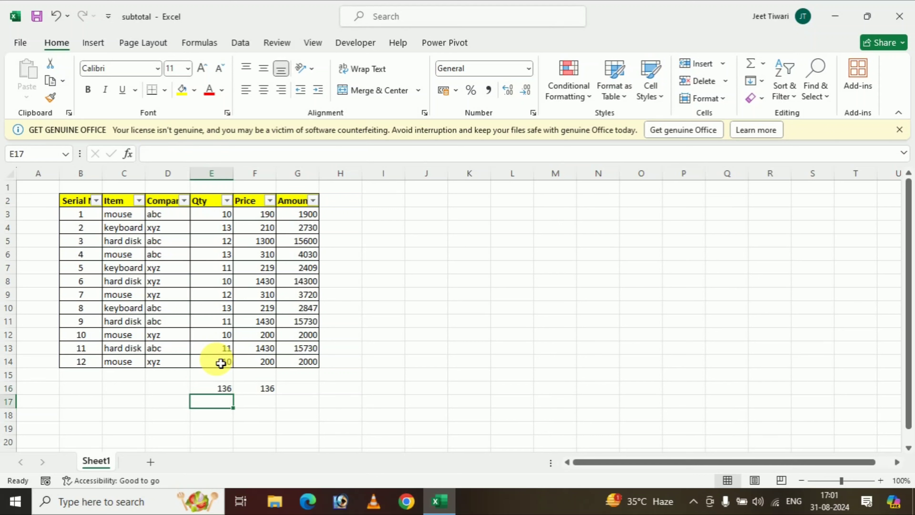
text(Su)
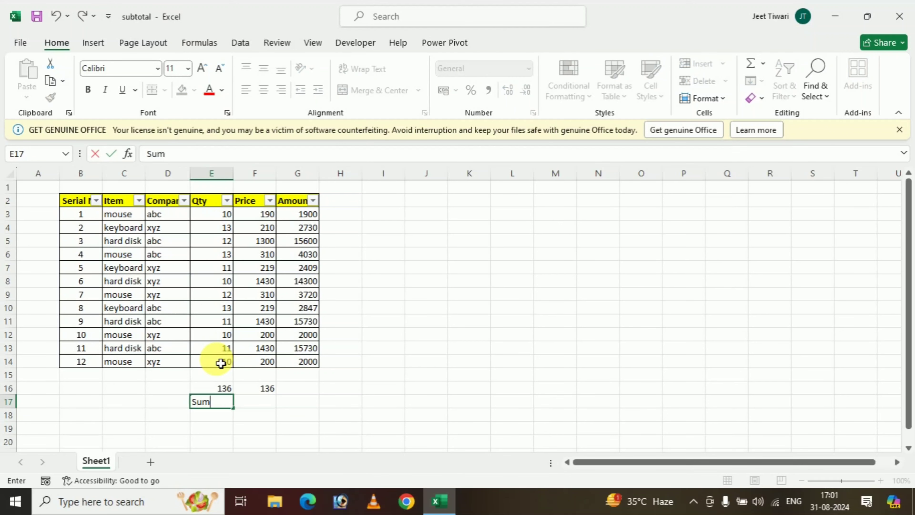
text(m)
key(Tab)
text(S)
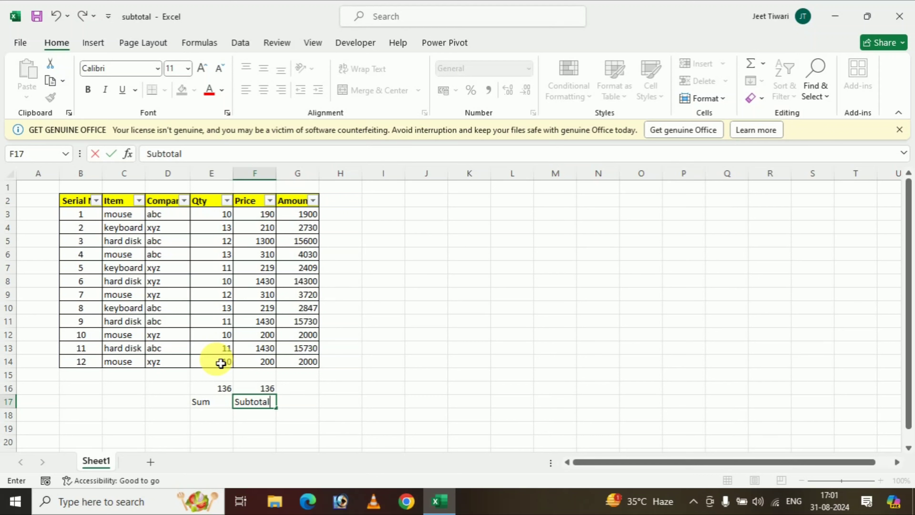
key(Return)
key(Up)
key(Up)
key(Up)
key(Up)
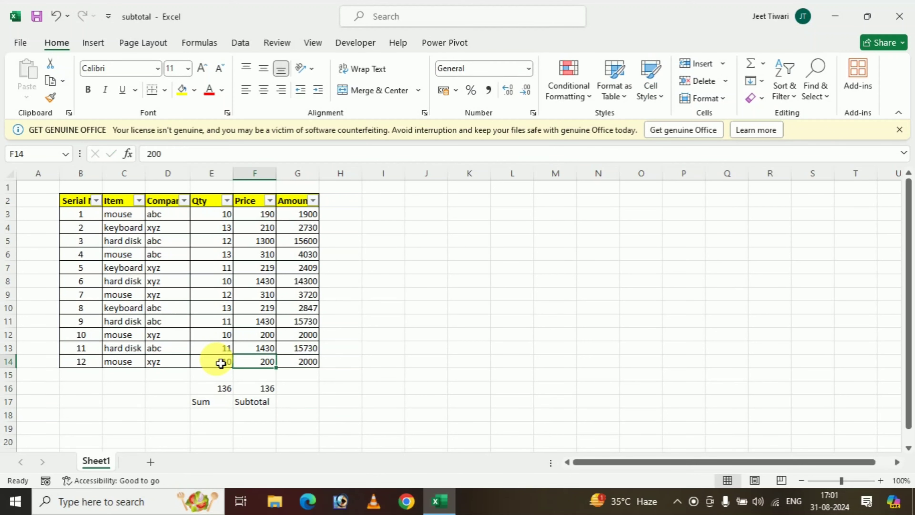
key(Right)
key(Up)
key(Left)
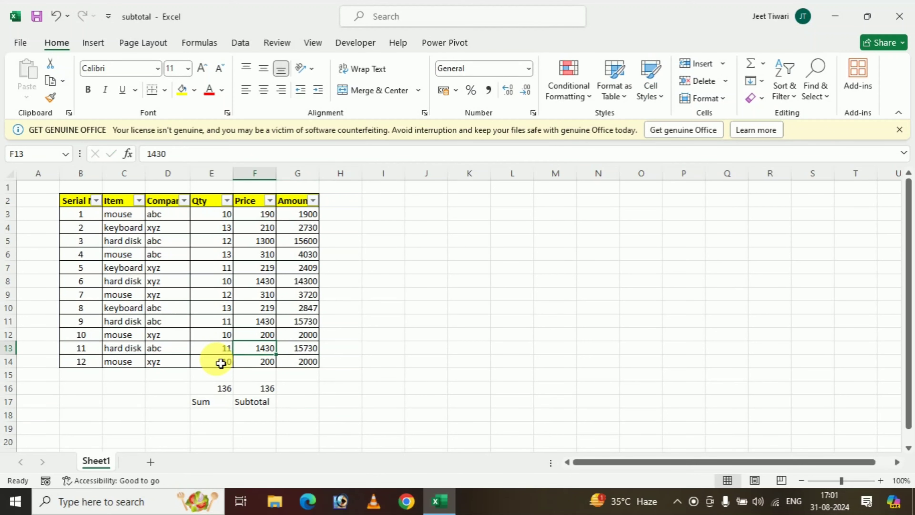
key(ctrl+a)
key(ctrl+a)
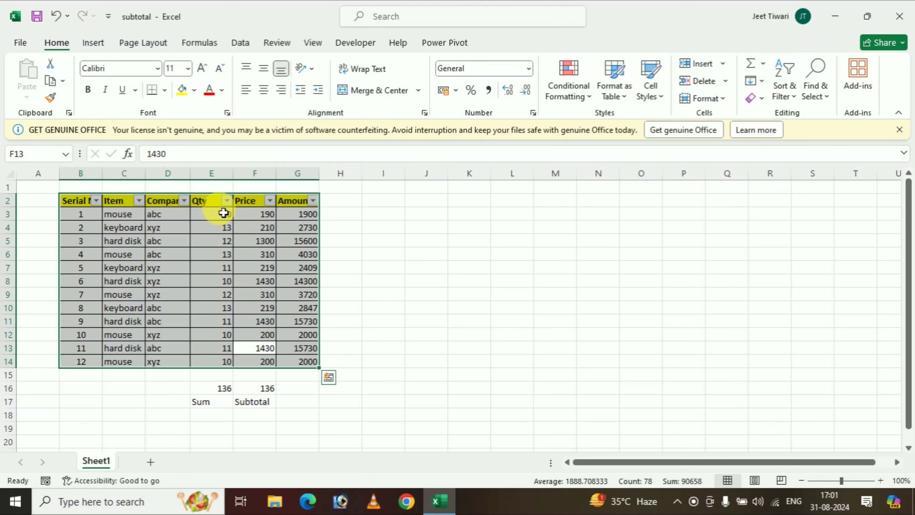
click(227, 200)
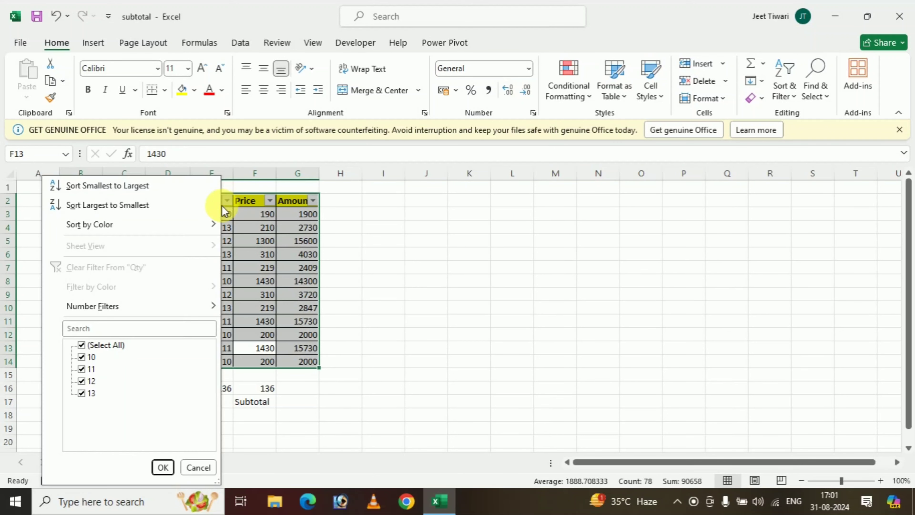
click(197, 467)
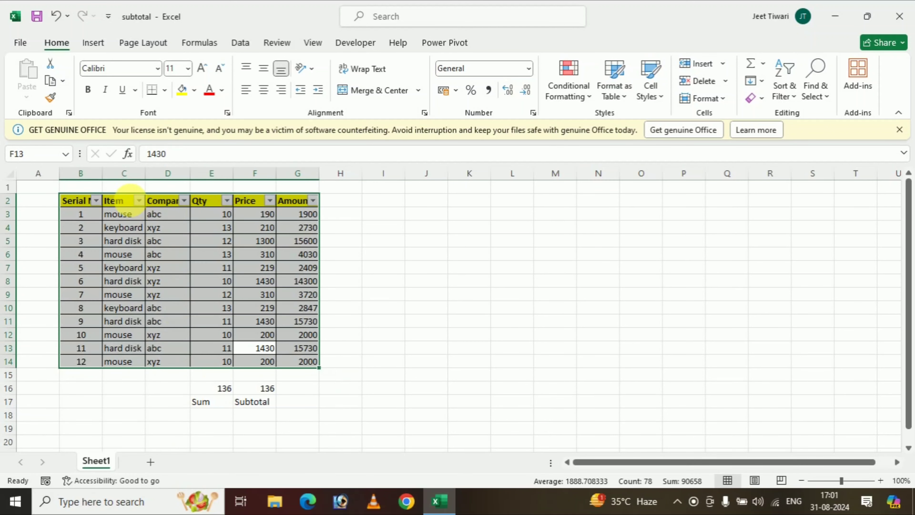
Filter the table's Item column to show only keyboard
click(139, 201)
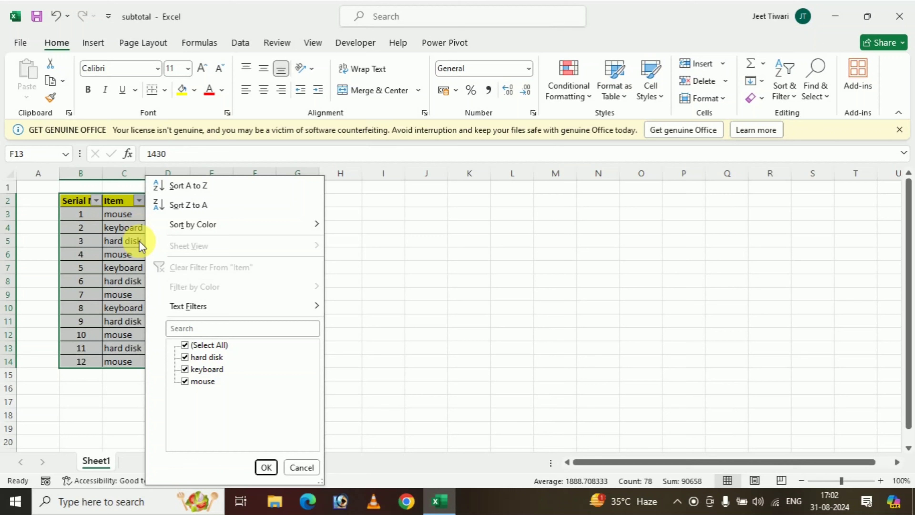
click(185, 345)
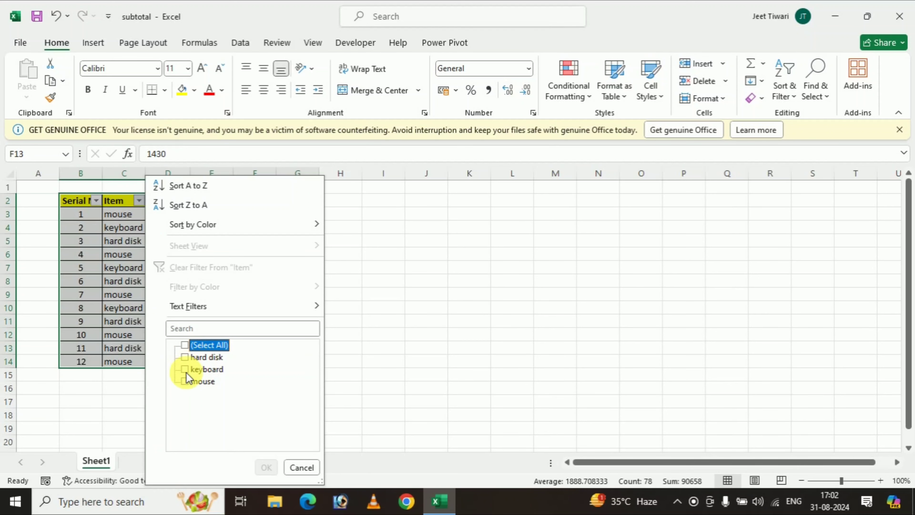
click(185, 369)
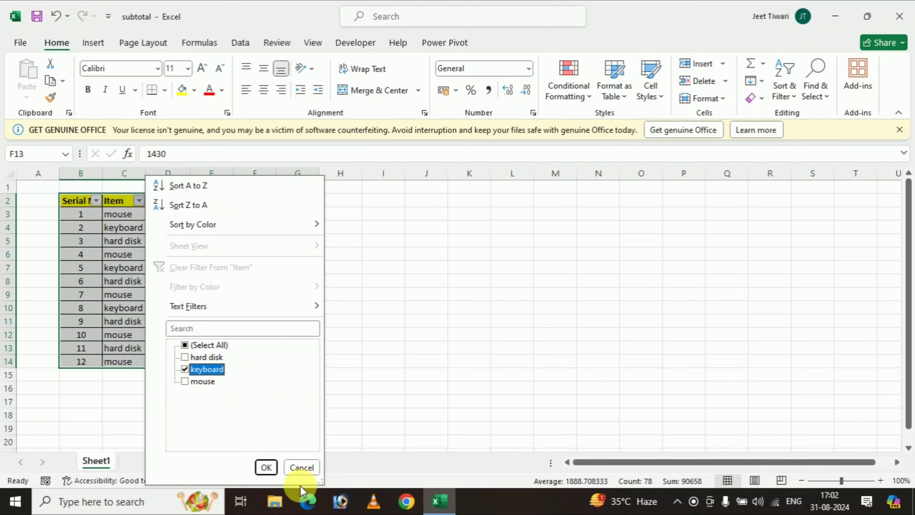
click(266, 467)
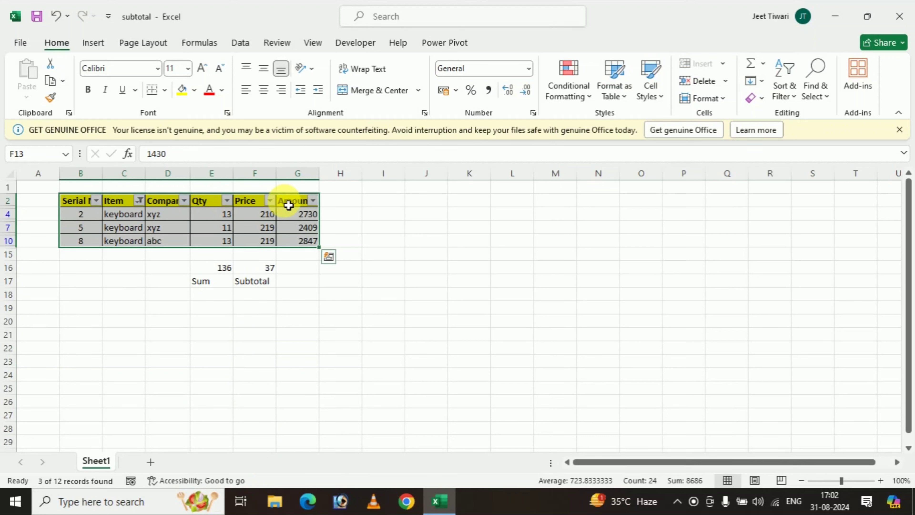
Compare the SUM result in E16 with the SUBTOTAL result in F16 and check the sum of the visible Qty cells
click(207, 268)
click(206, 284)
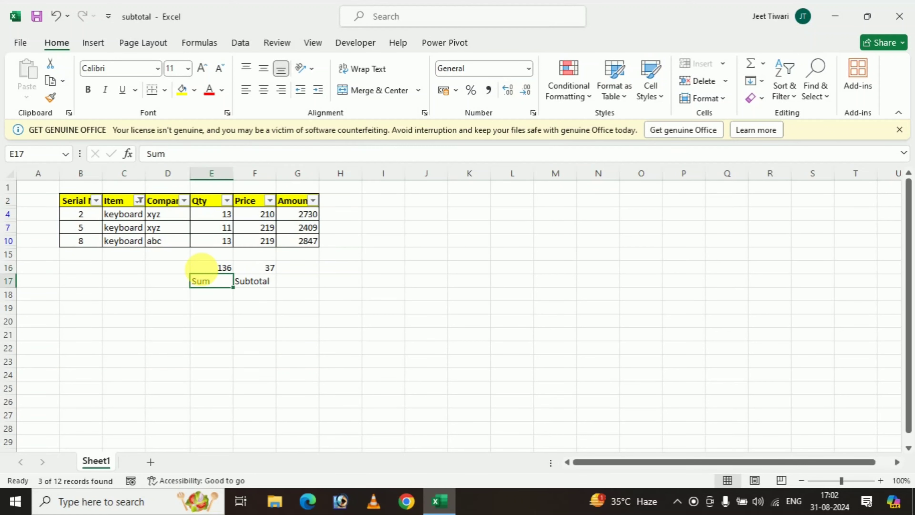
click(204, 267)
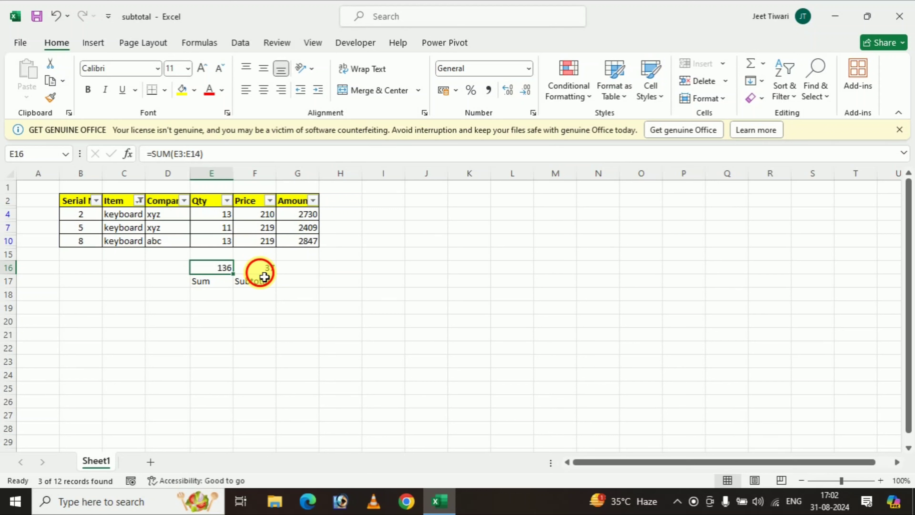
click(257, 269)
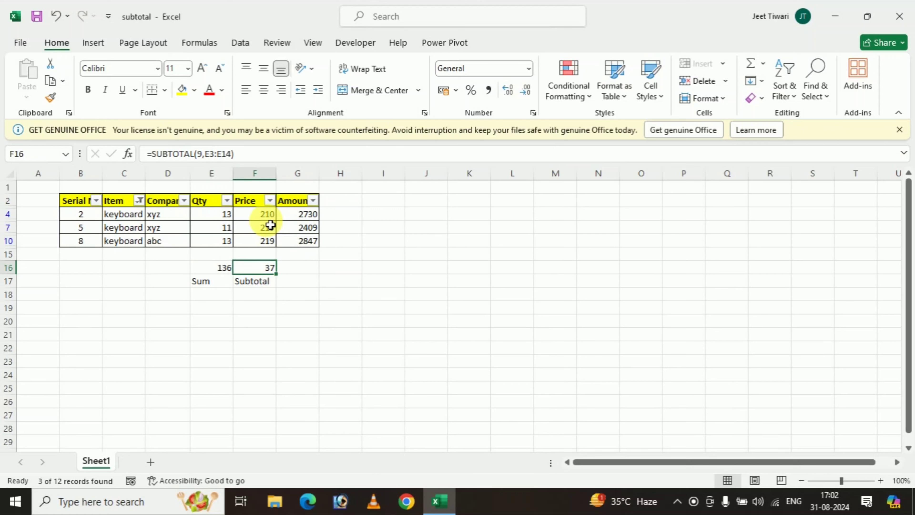
drag(221, 213, 221, 240)
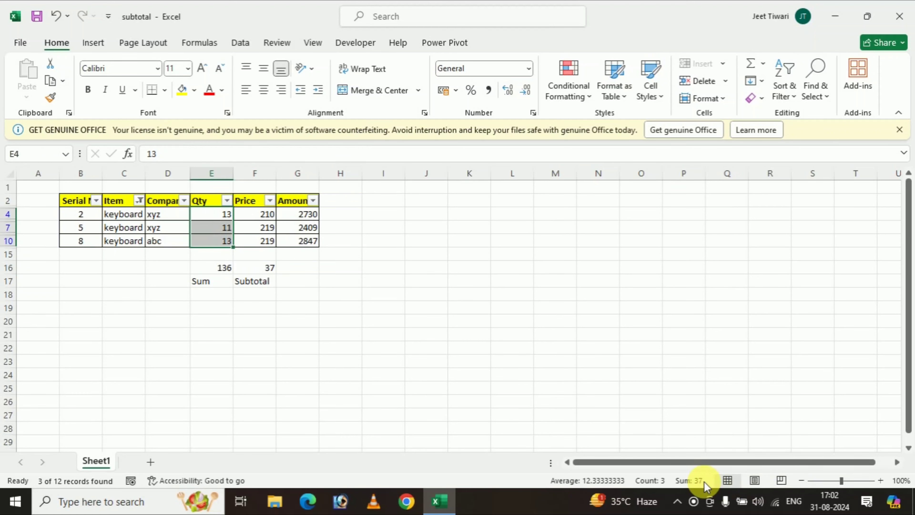
click(268, 271)
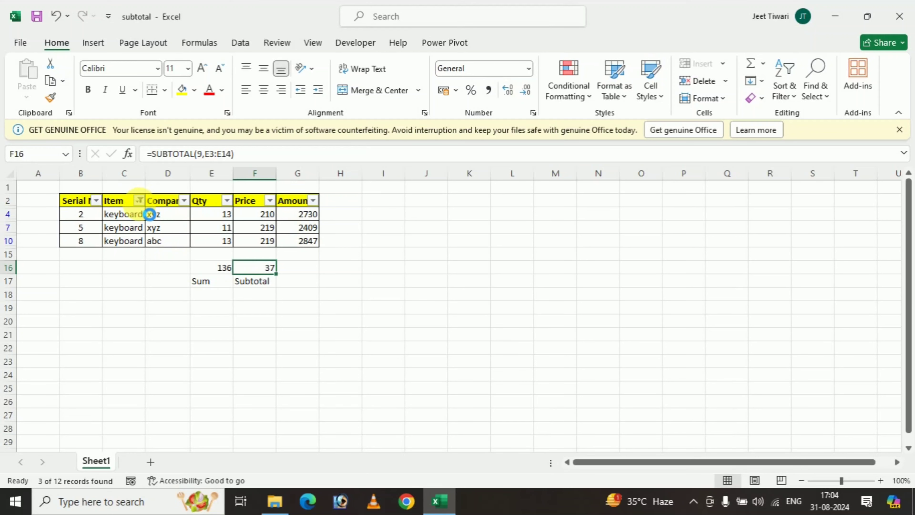
Show all items again in the Item column's filter and select the SUM result in E16
click(139, 201)
click(192, 344)
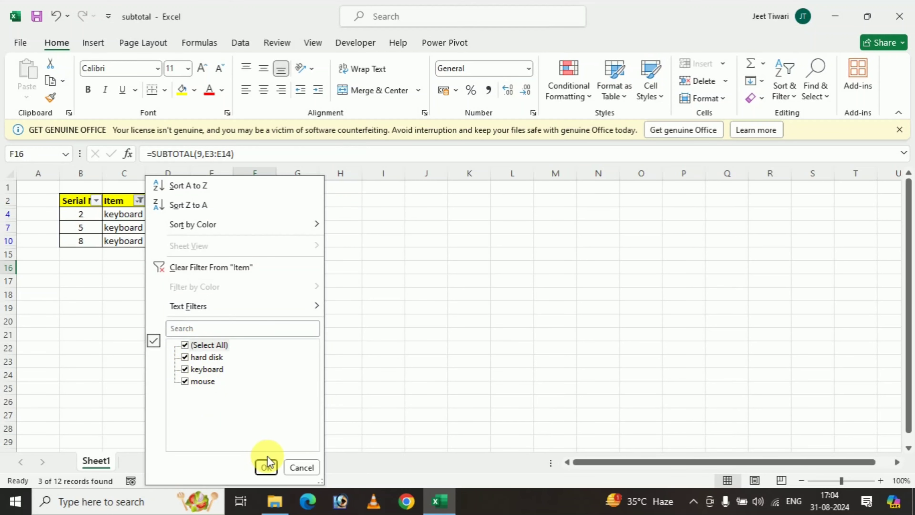
click(266, 467)
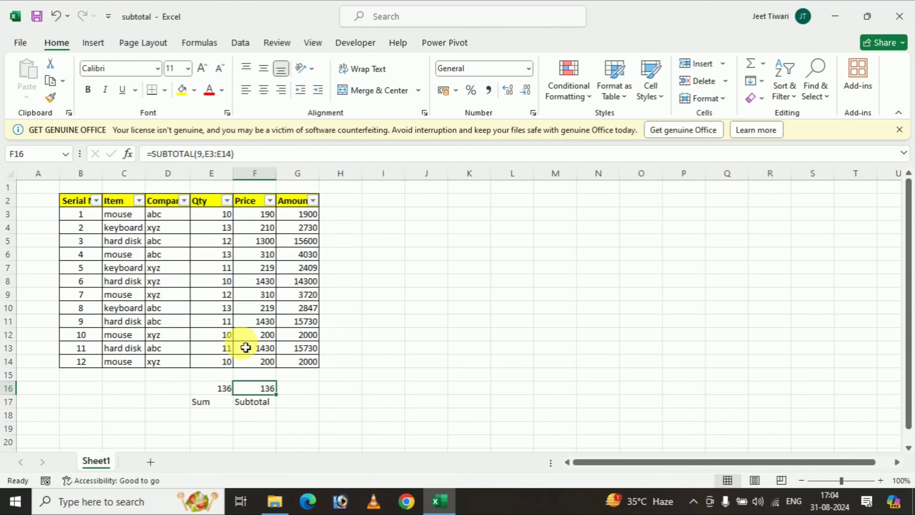
click(228, 386)
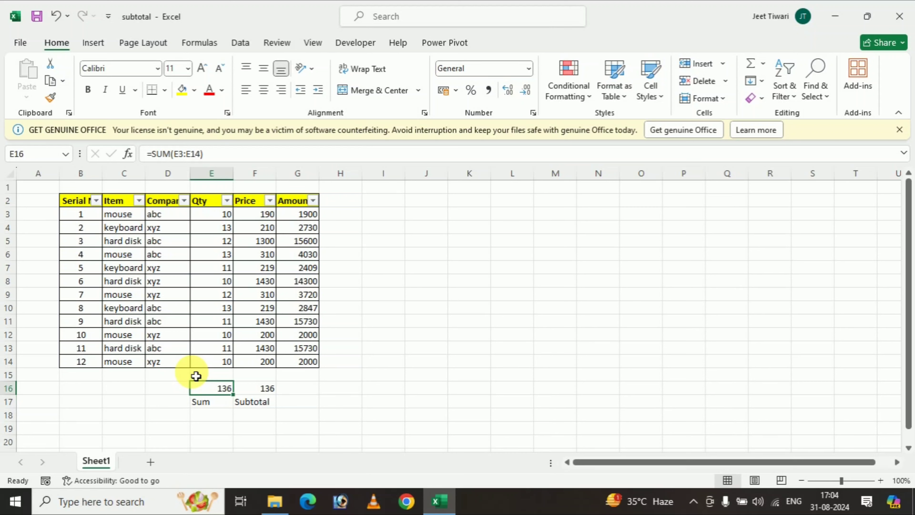
Filter the Company column to show only abc and compare the SUM result in E16 with the SUBTOTAL result in F16
click(183, 201)
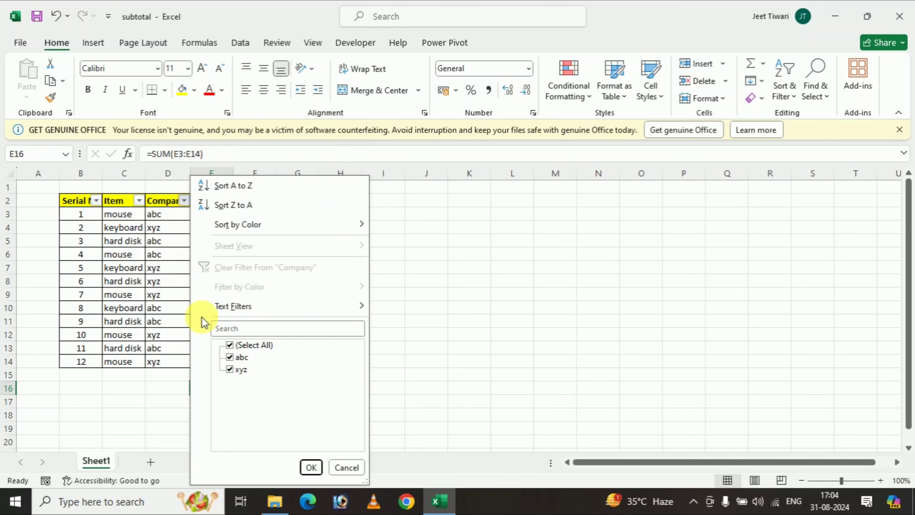
click(230, 345)
click(231, 357)
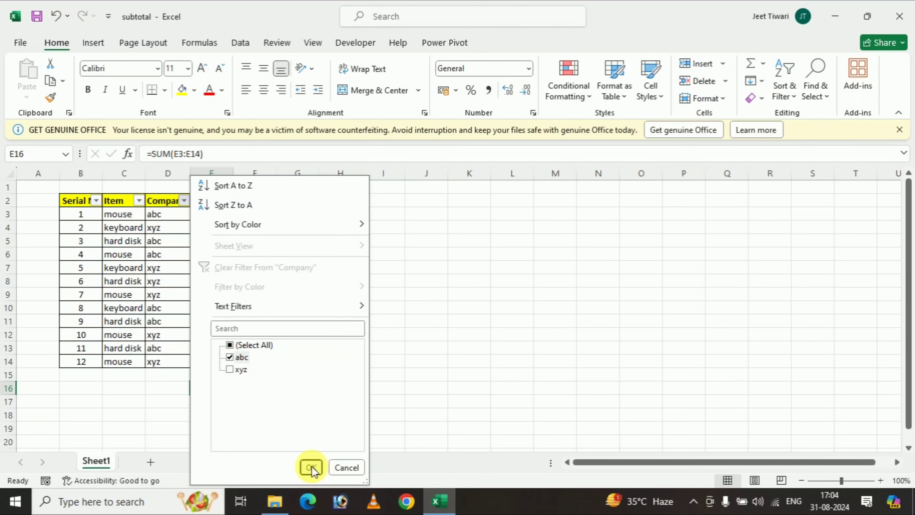
click(311, 468)
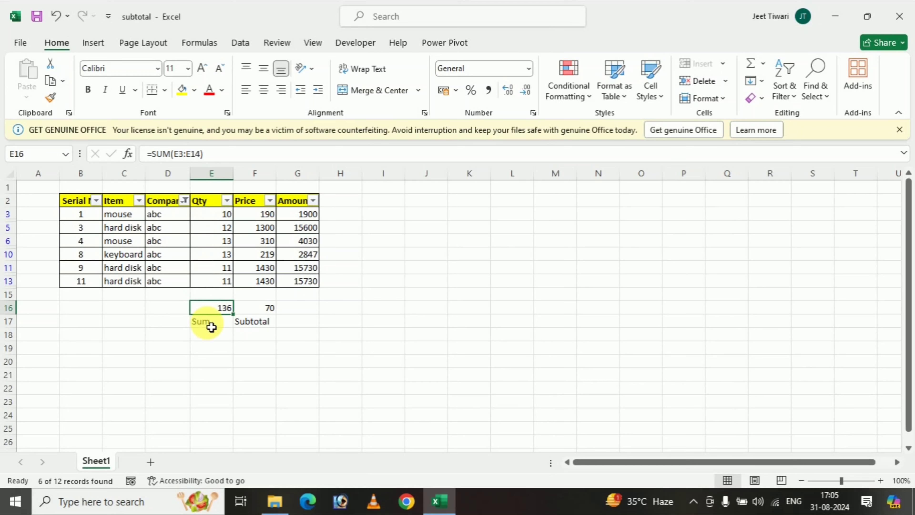
click(277, 310)
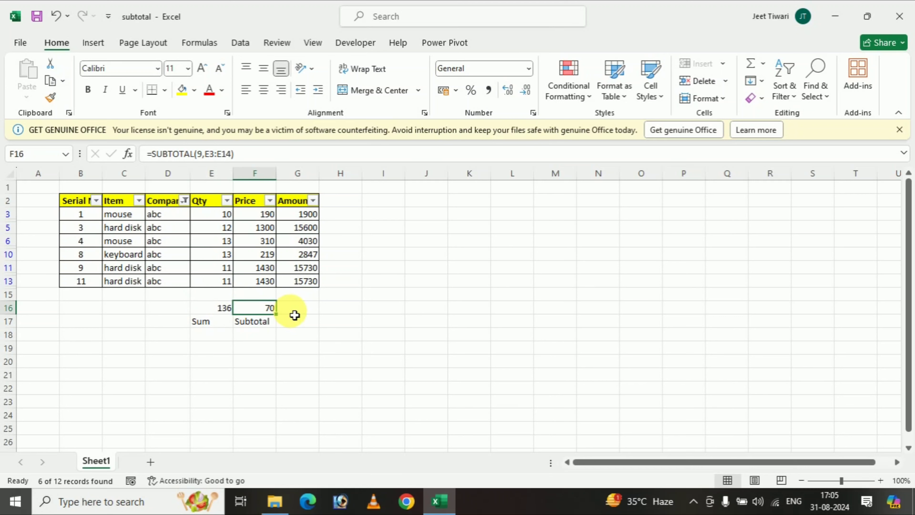
Reselect all companies in the Company column's filter to show every table row
click(184, 201)
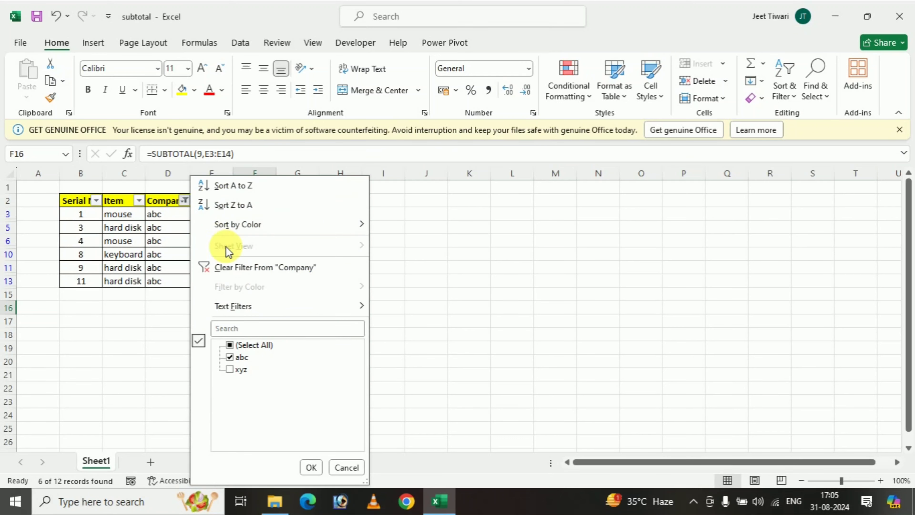
click(230, 345)
click(311, 467)
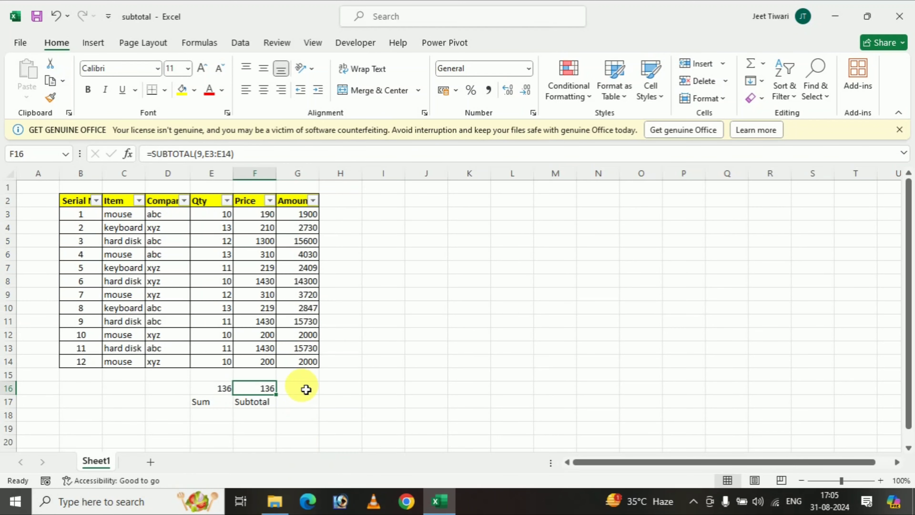
Delete the Sum and Subtotal formulas and their labels from E16:F17
click(338, 392)
key(Left)
key(Left)
key(Left)
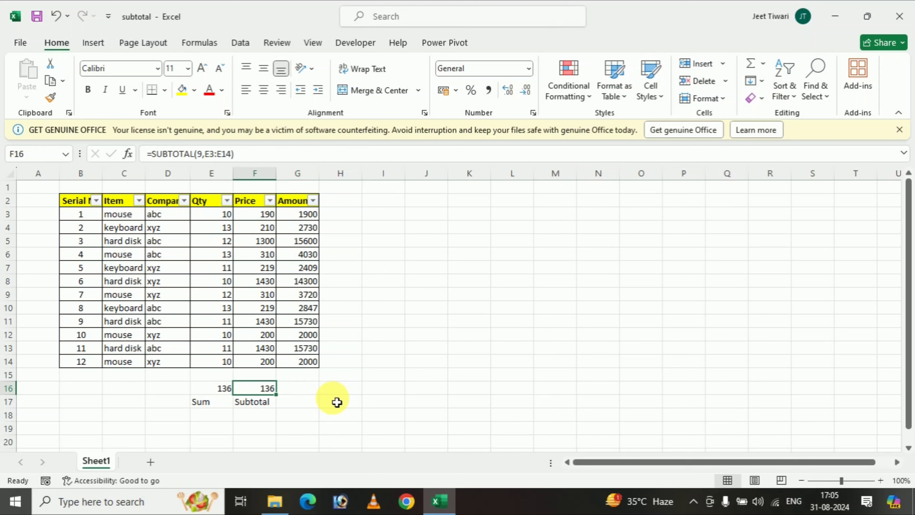
key(shift+Down)
key(shift+Right)
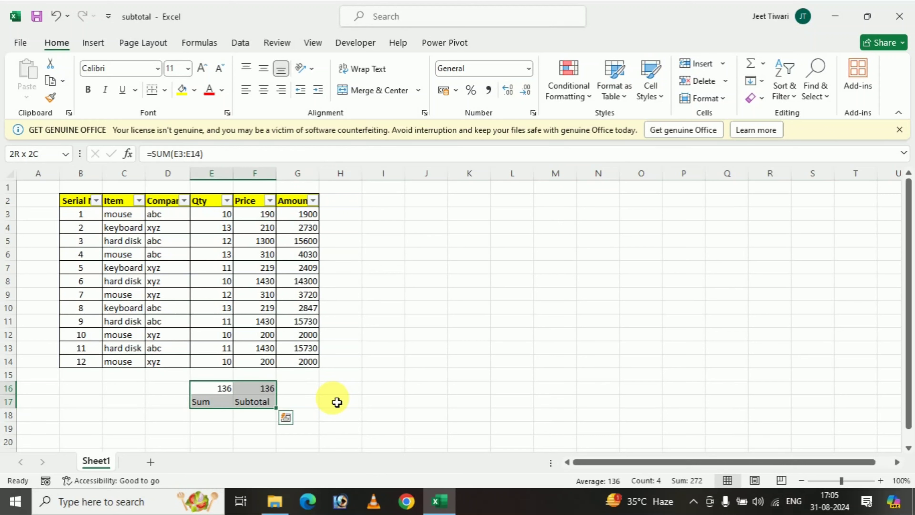
key(Delete)
key(Down)
key(Up)
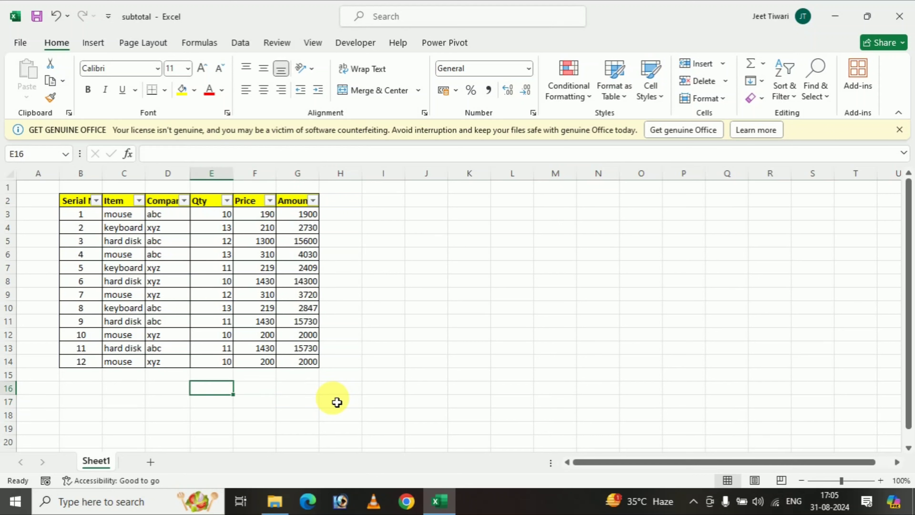
Enter =SUBTOTAL(2,E3:E14) in cell E16, using function 2 - COUNT on the Qty values
text(=su)
key(Down)
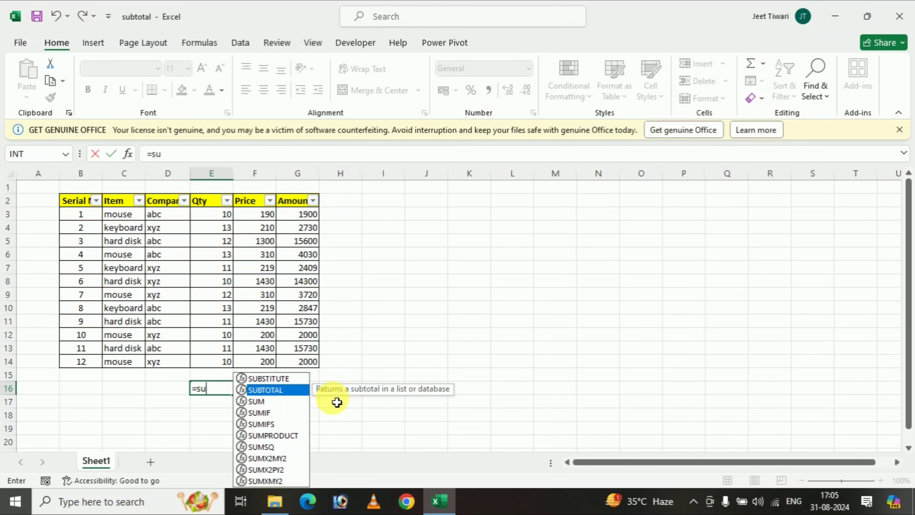
key(Tab)
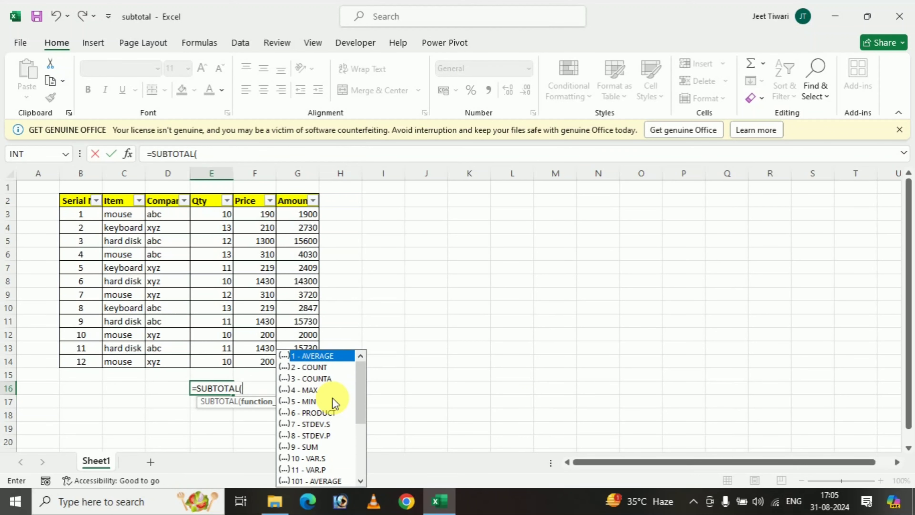
key(Down)
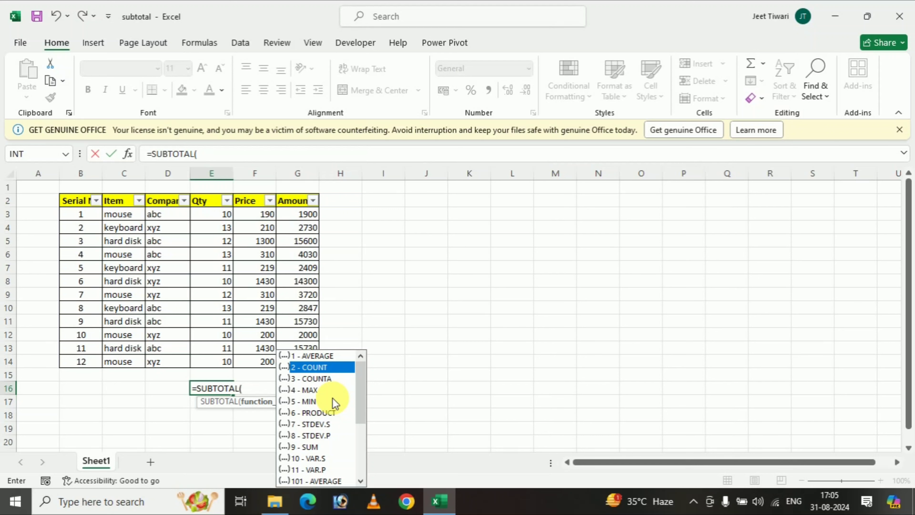
key(Tab)
text(,)
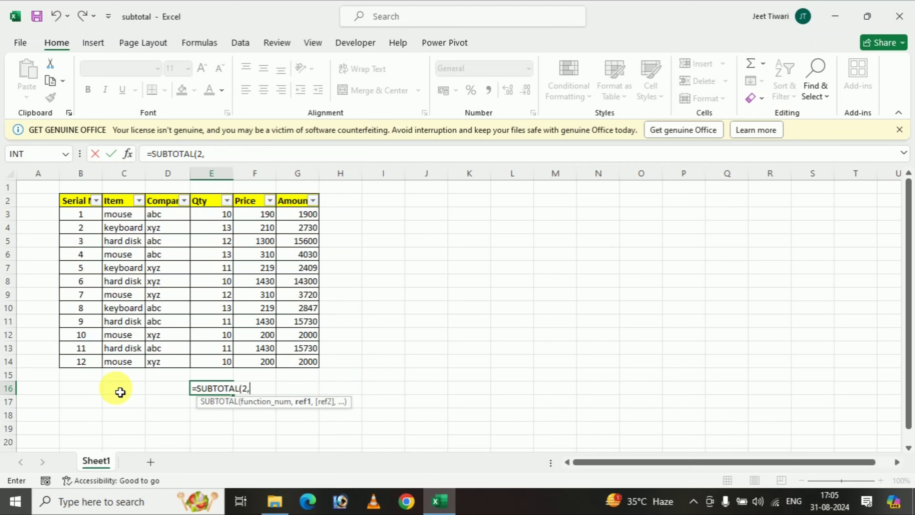
drag(219, 214, 220, 362)
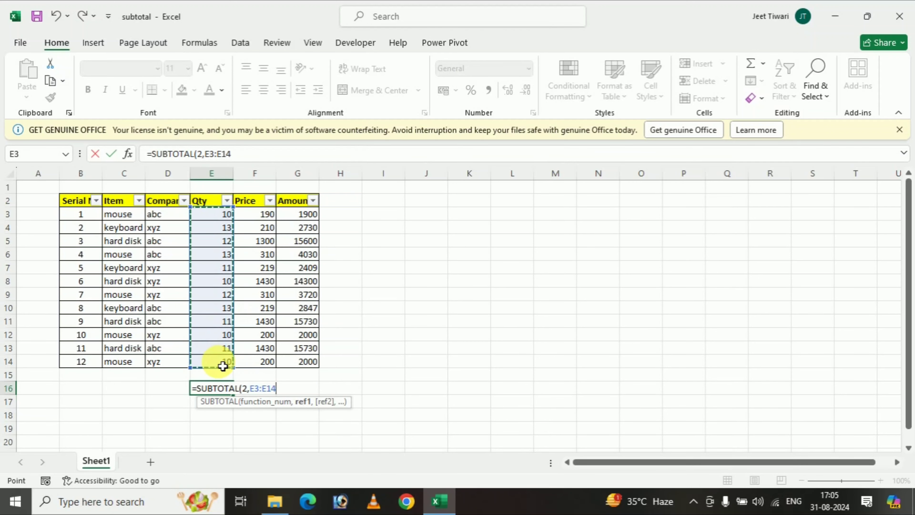
key(Return)
click(224, 388)
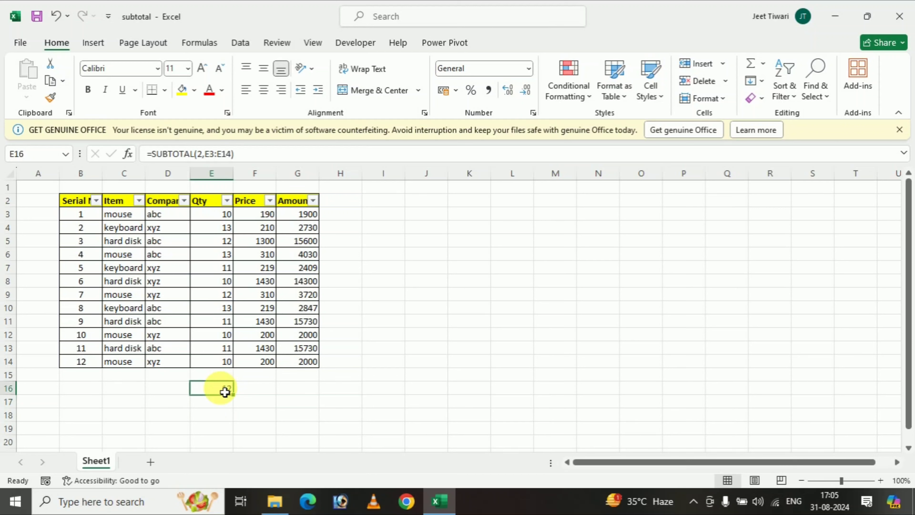
Filter the Company column to show only abc, hiding the xyz rows from the count
click(185, 201)
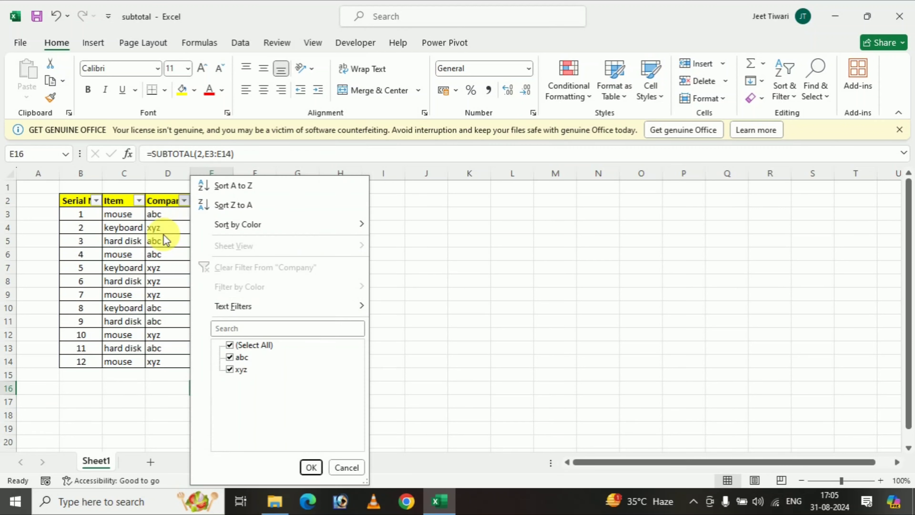
click(230, 369)
click(310, 467)
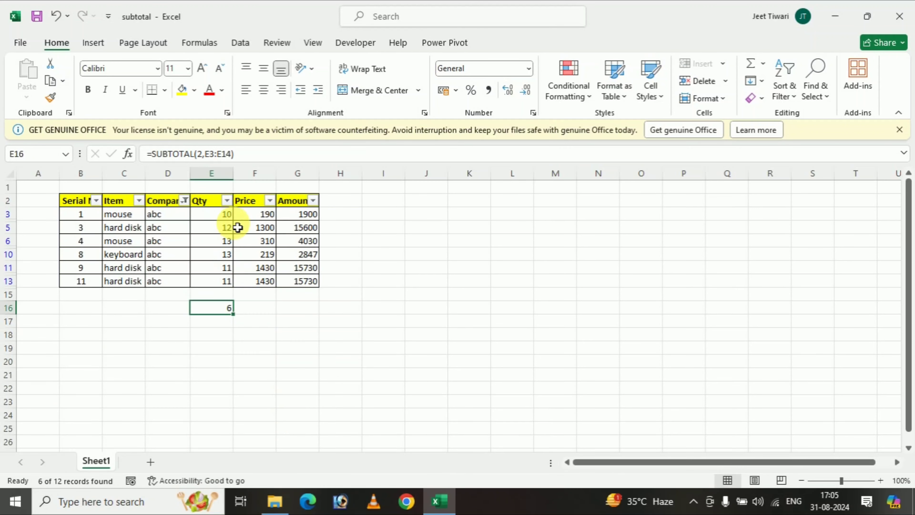
Switch the Company filter to show only xyz and go through the visible Qty cells to check the count in E16
click(185, 200)
click(230, 369)
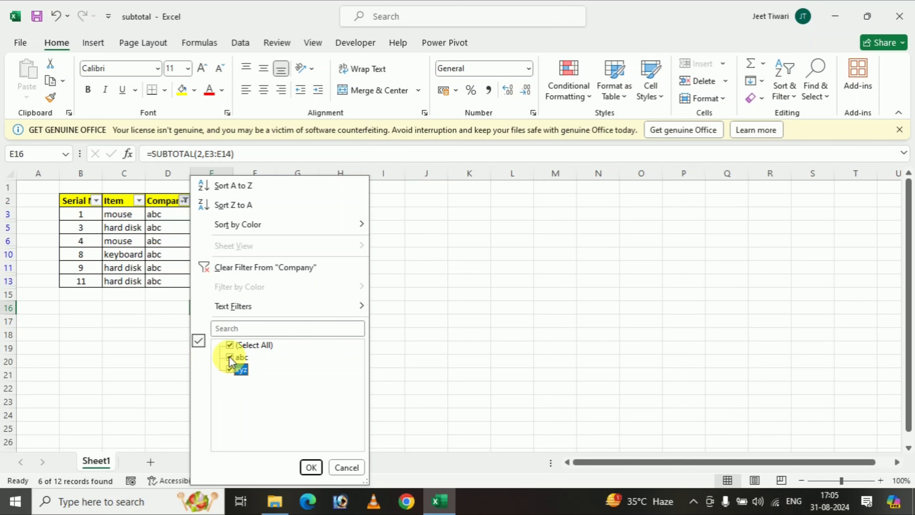
click(230, 357)
click(312, 467)
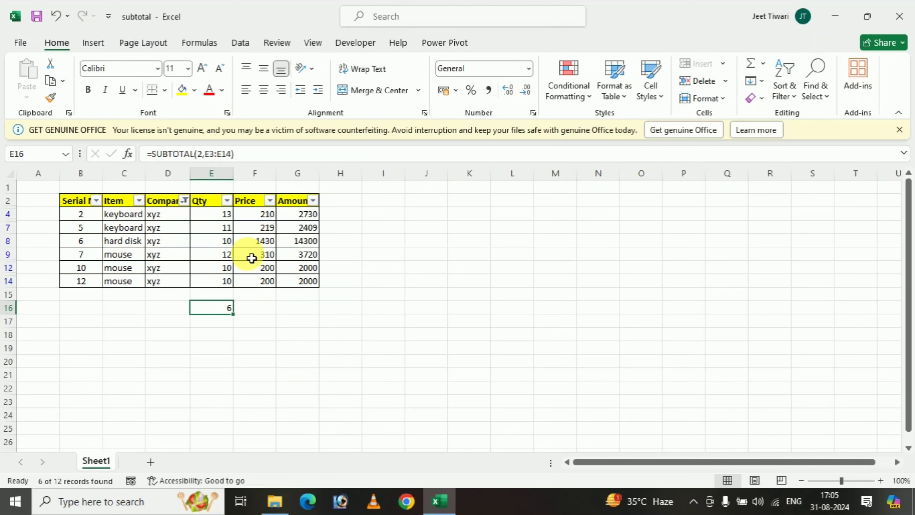
click(226, 229)
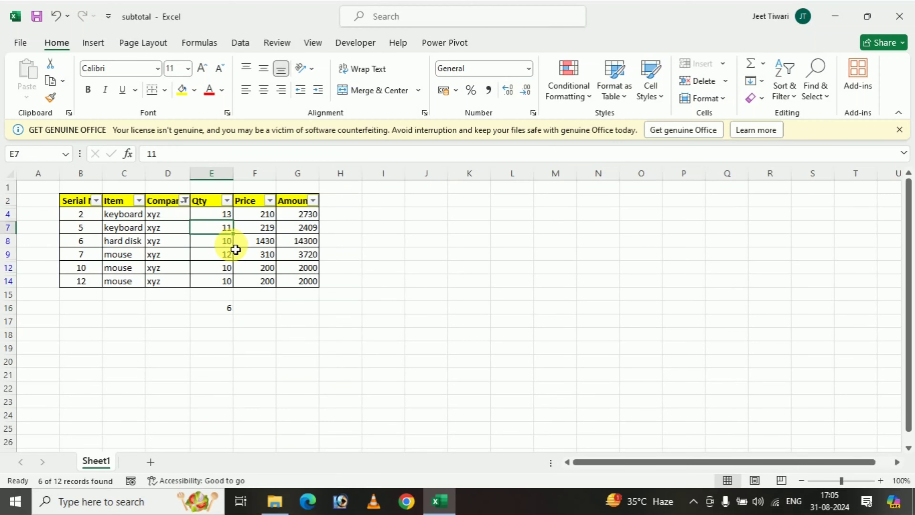
key(Down)
key(Down)
key(Down)
key(Down)
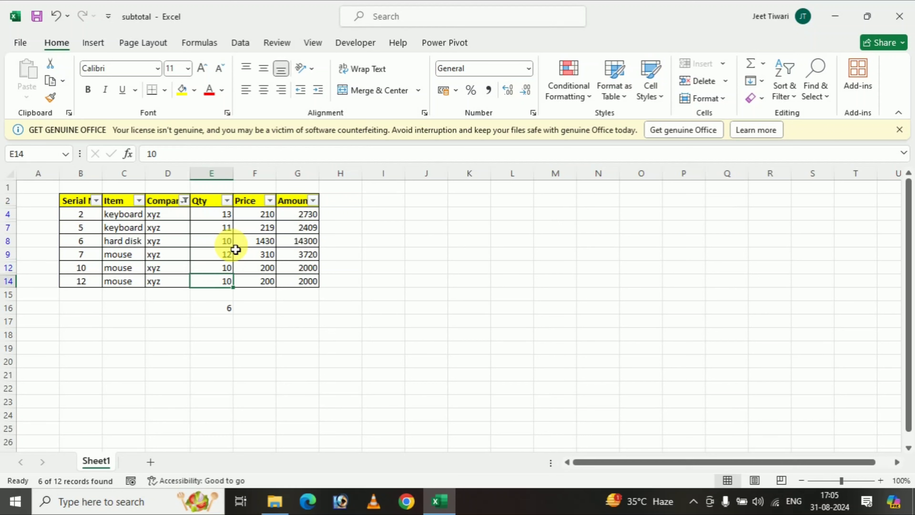
Restore all rows through the Company filter and select the SUBTOTAL count in E16
click(184, 201)
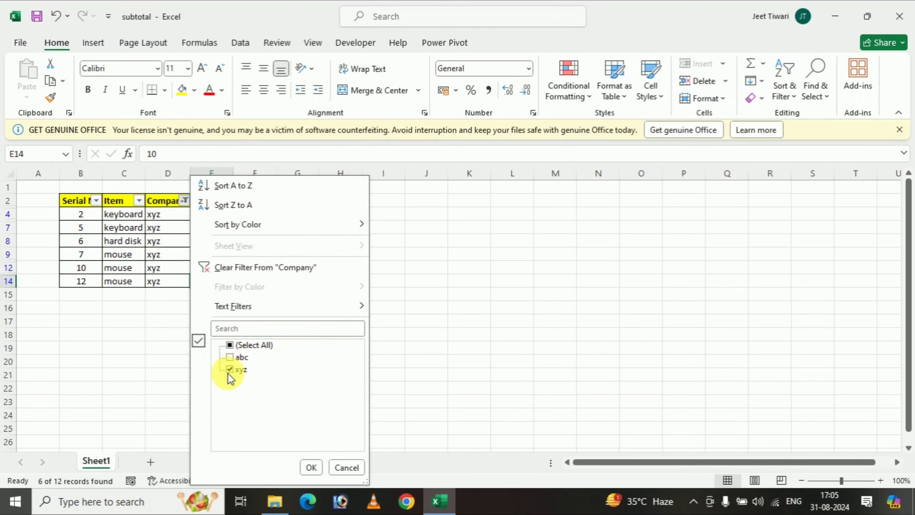
click(228, 345)
click(312, 467)
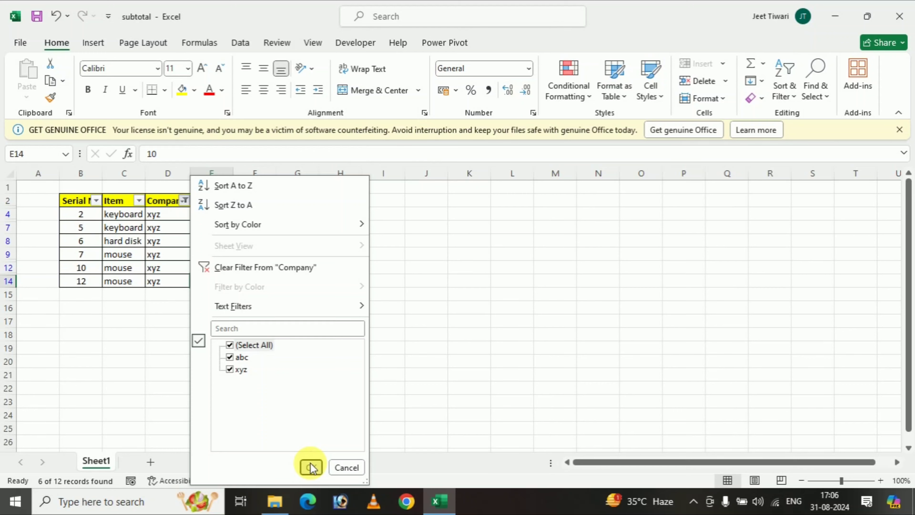
click(227, 389)
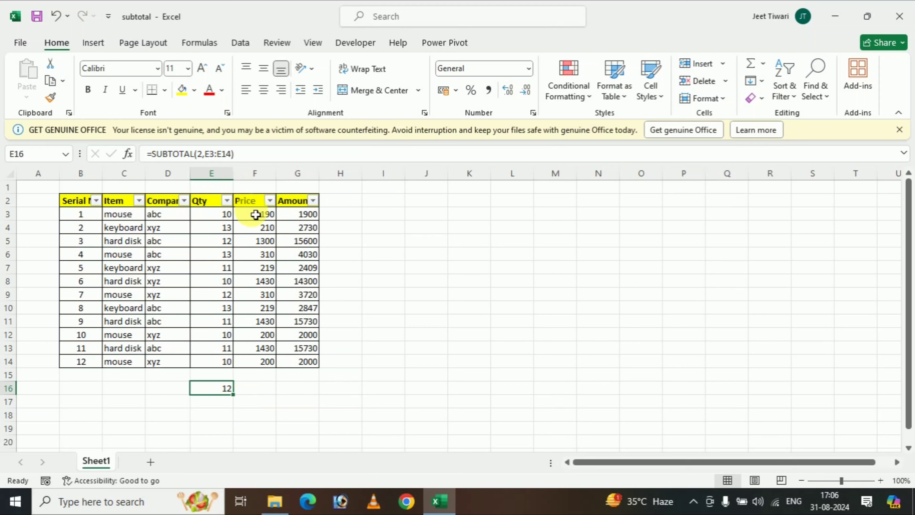
Start a SUBTOTAL formula in cell F16, beside the Qty count
click(255, 391)
text(=)
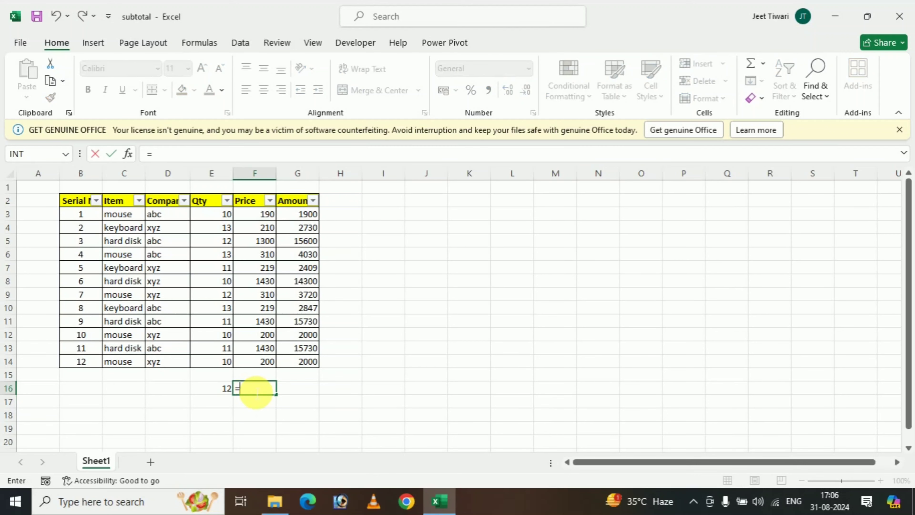
text(subtota)
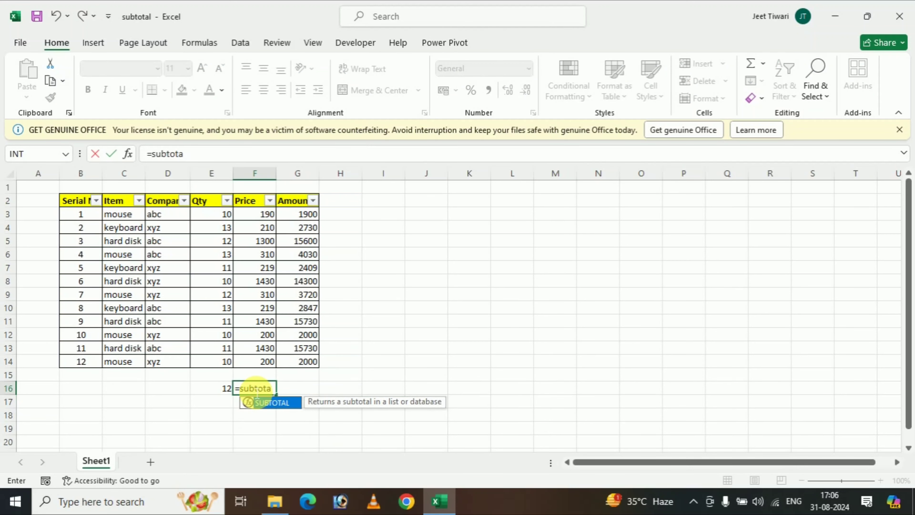
key(Tab)
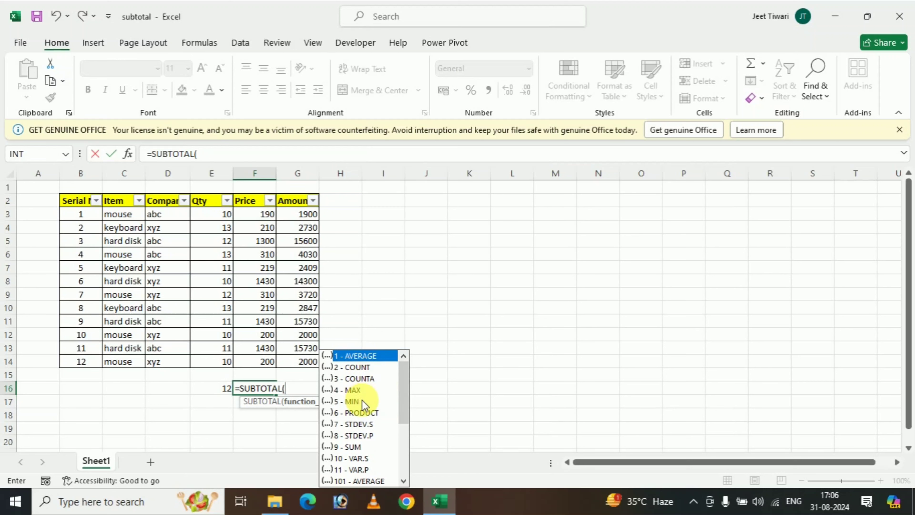